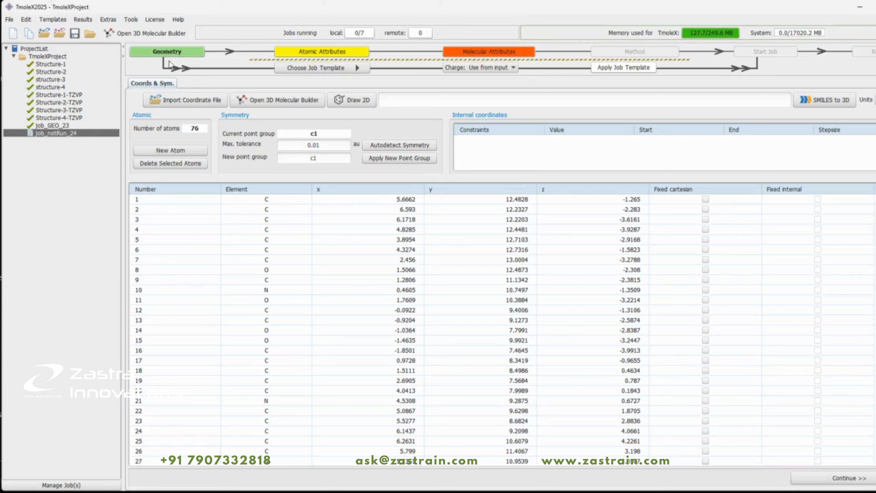
Step: Inspect the input molecule in an enlarged 3D Molecular Builder view from another angle and return to the job setup
click(251, 99)
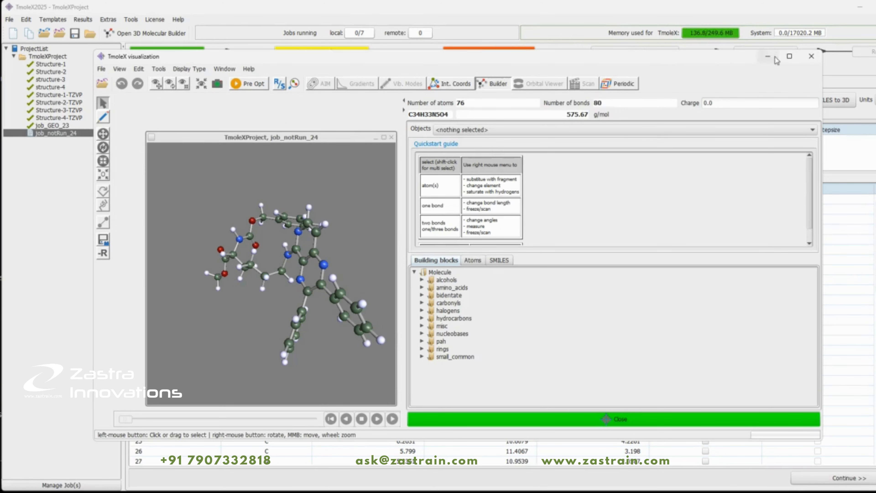
click(795, 57)
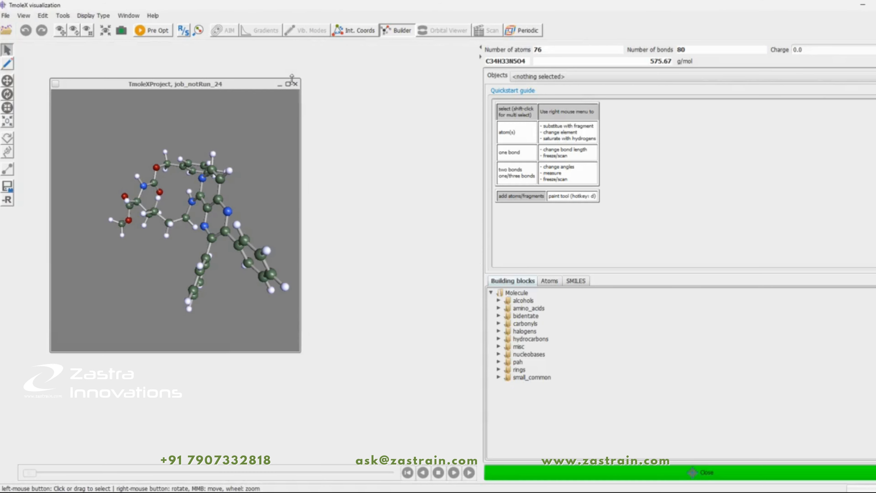
click(288, 84)
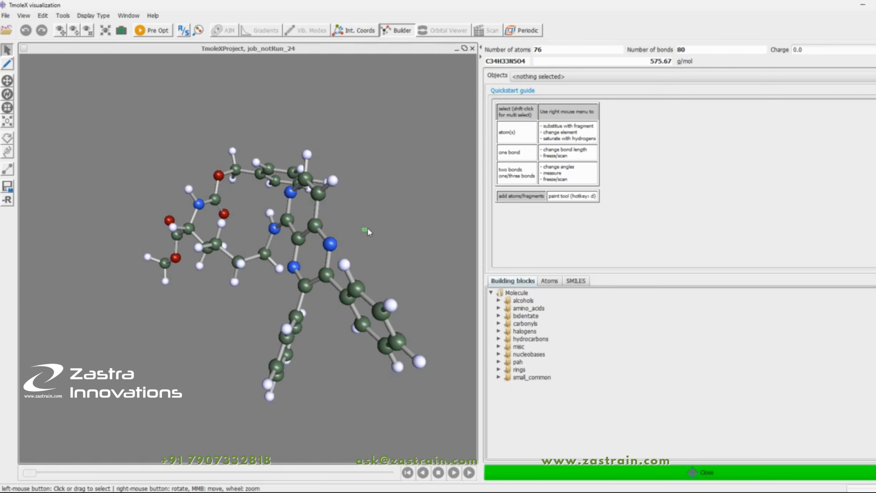
right_drag(348, 219, 368, 242)
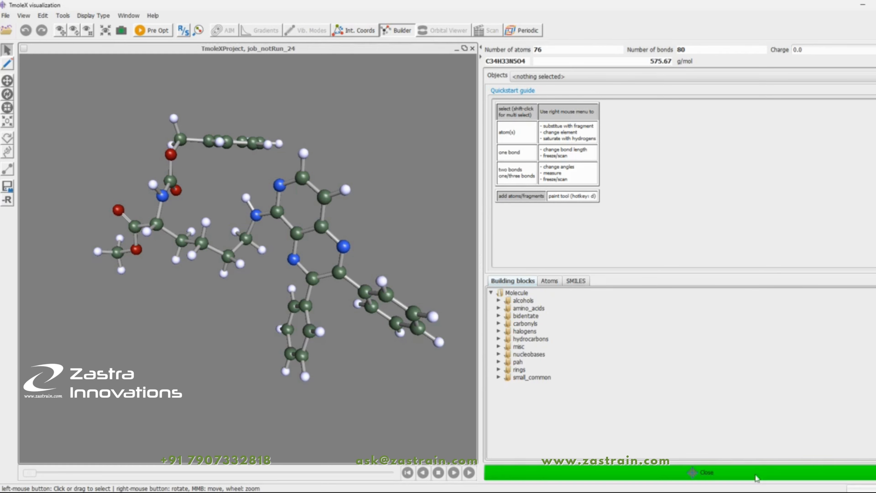
click(684, 478)
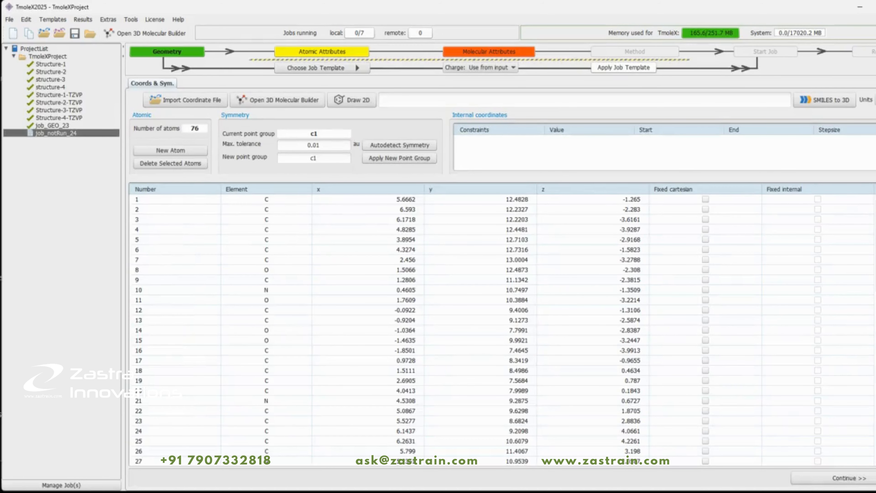
Step: Choose def-TZVP as the basis set for all atoms and generate the molecular orbitals with molecular charge 0
click(315, 50)
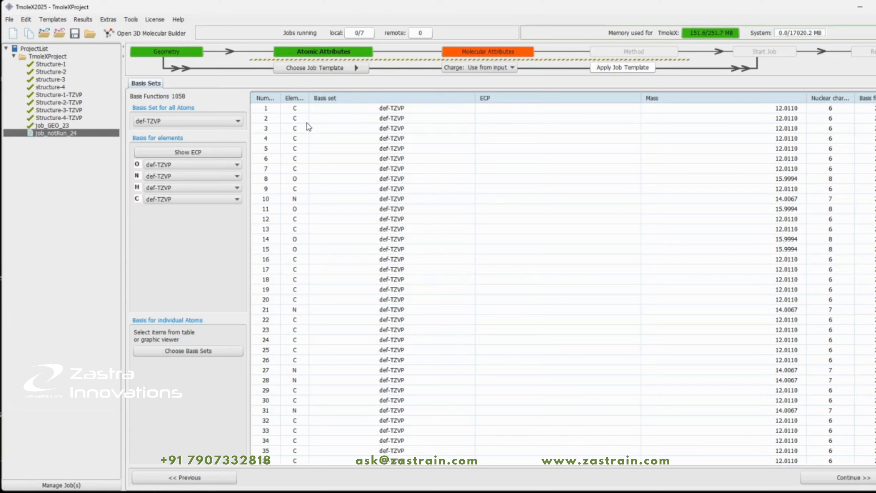
click(211, 121)
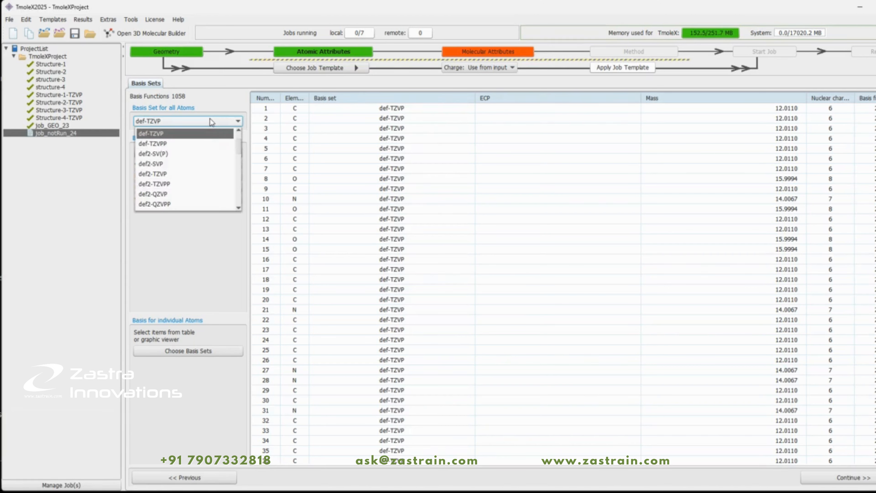
click(186, 134)
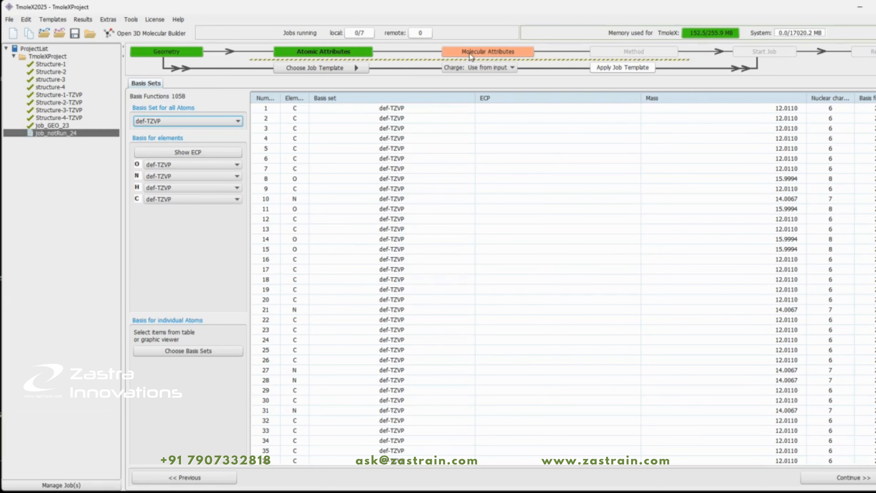
click(479, 51)
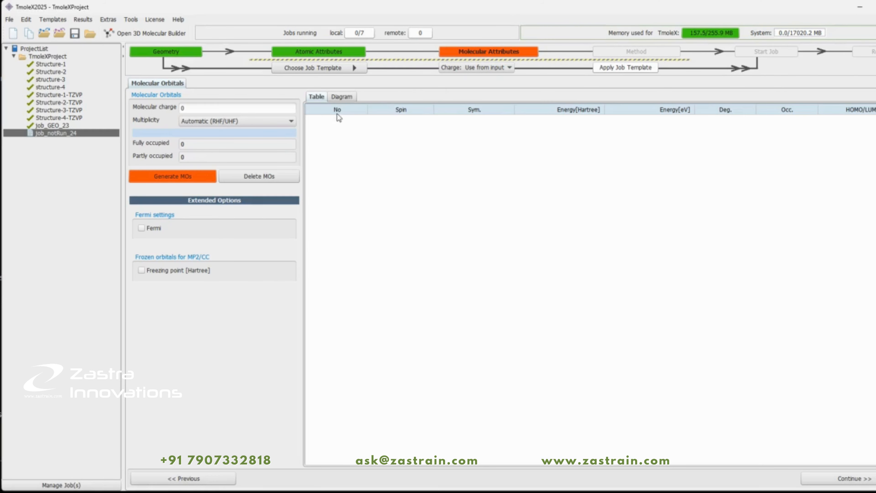
click(159, 177)
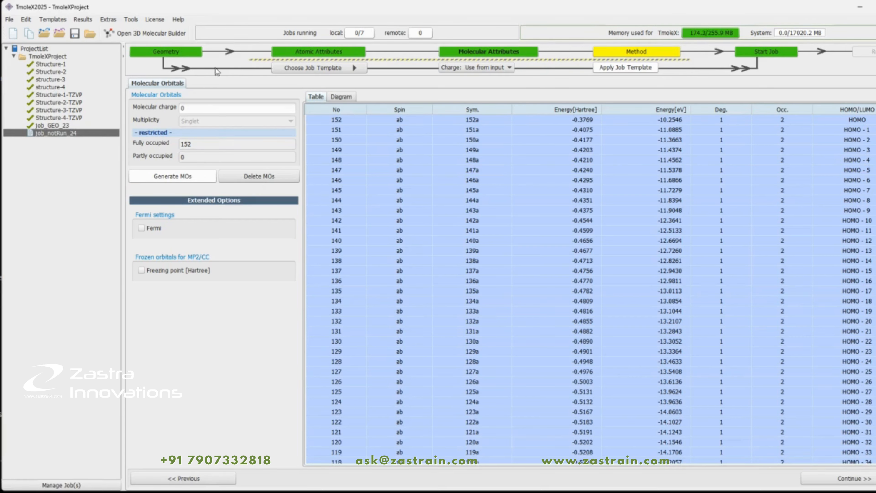
Step: Choose DFT as the level of theory for the job's calculation method
click(626, 52)
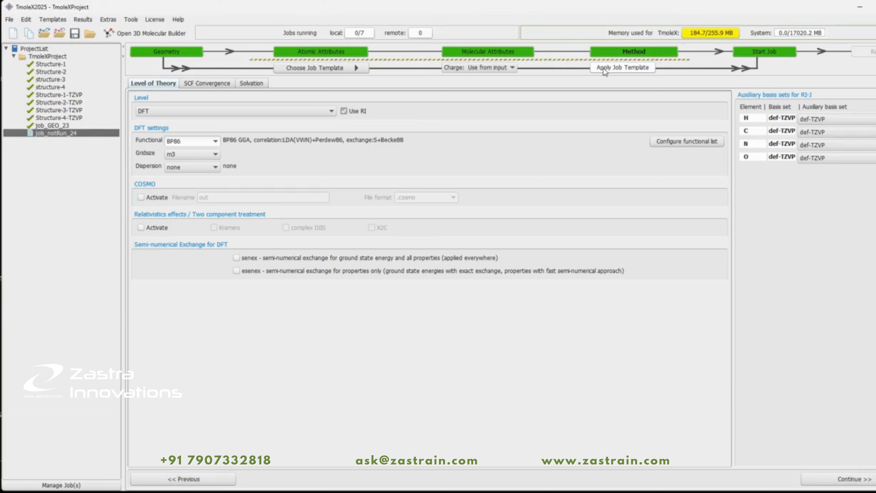
click(208, 111)
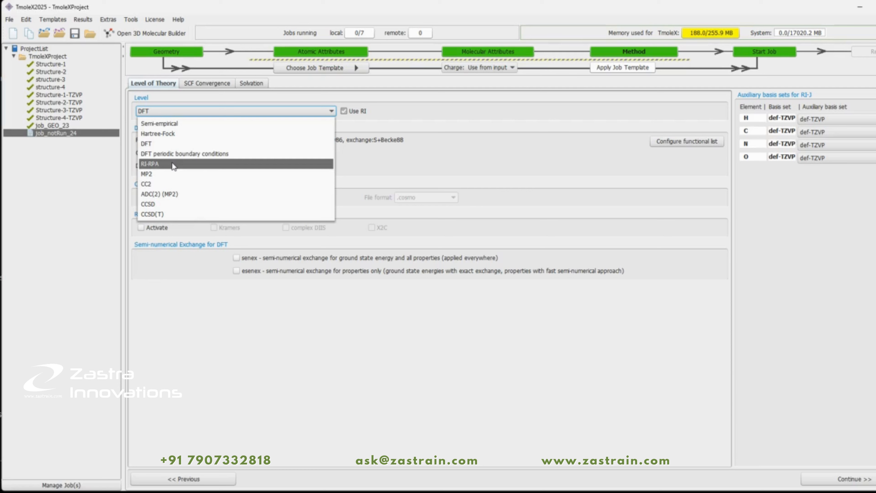
click(156, 144)
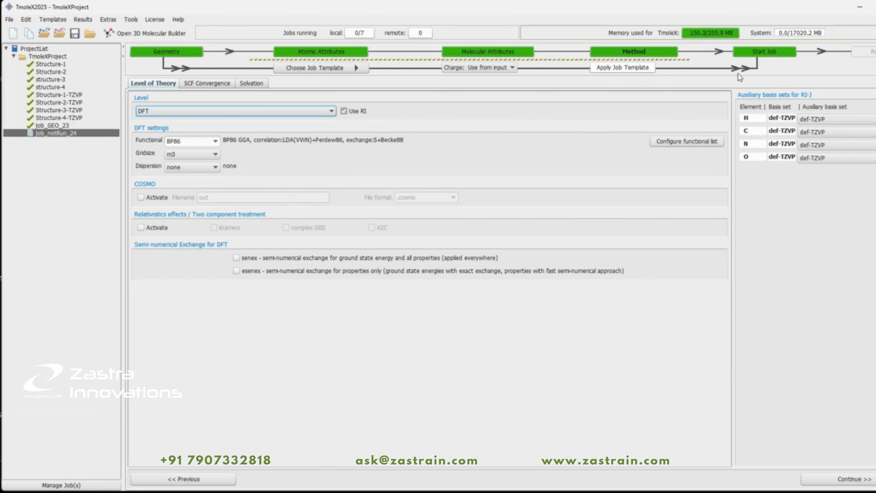
Step: Set up the ground-state geometry optimization to use 4 CPUs and a maximum of 150 cycles
click(755, 49)
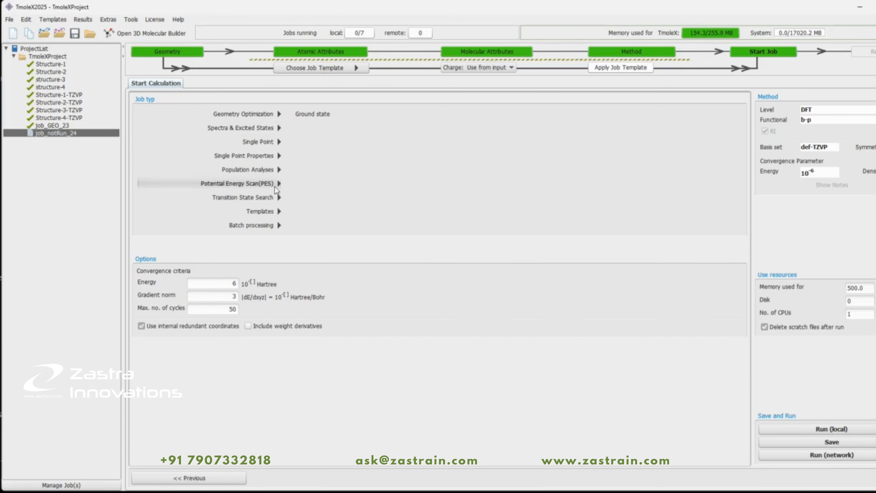
click(281, 116)
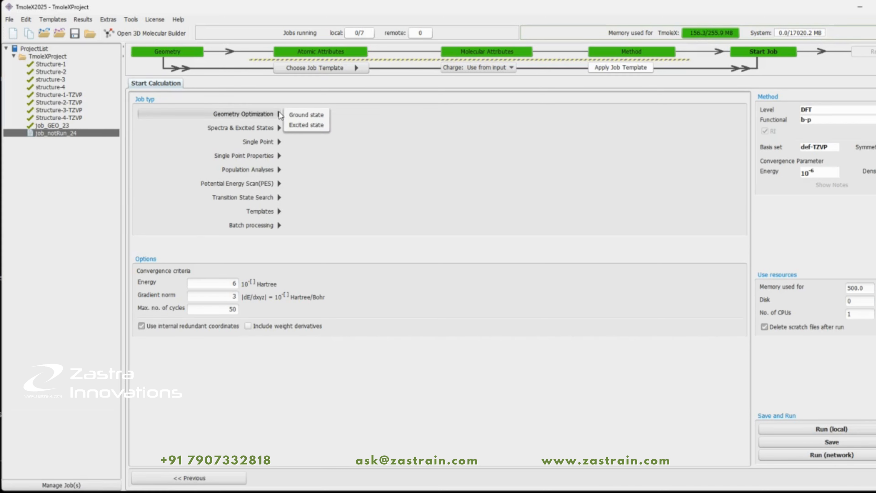
click(449, 139)
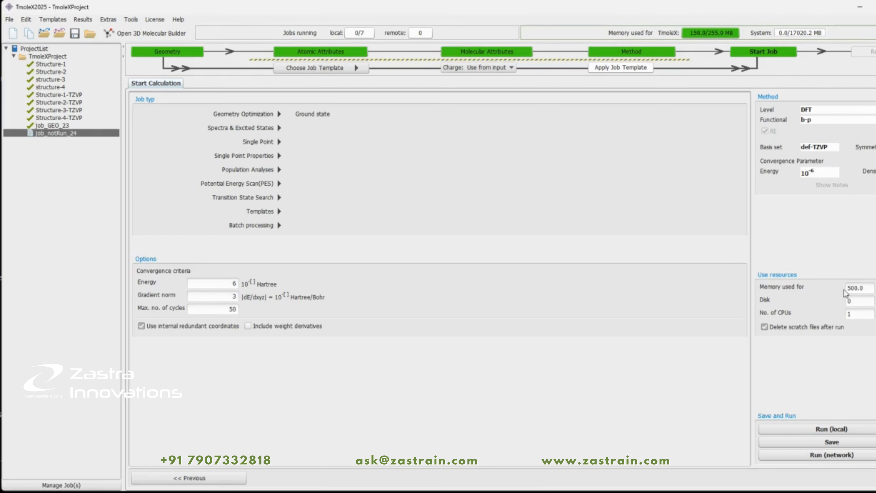
double_click(856, 314)
key(BackSpace)
text(4)
double_click(230, 310)
key(Right)
text(1)
Step: Run the geometry optimization locally, saving the job as job_GEO_24
click(828, 431)
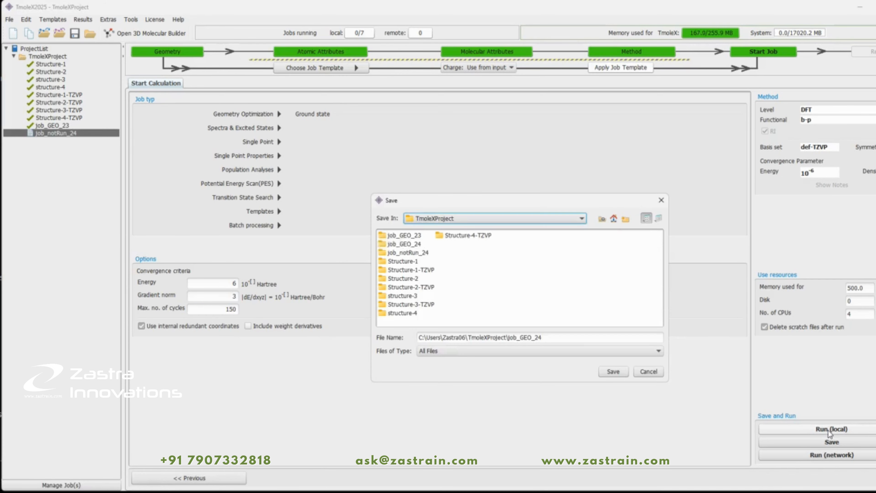
click(610, 373)
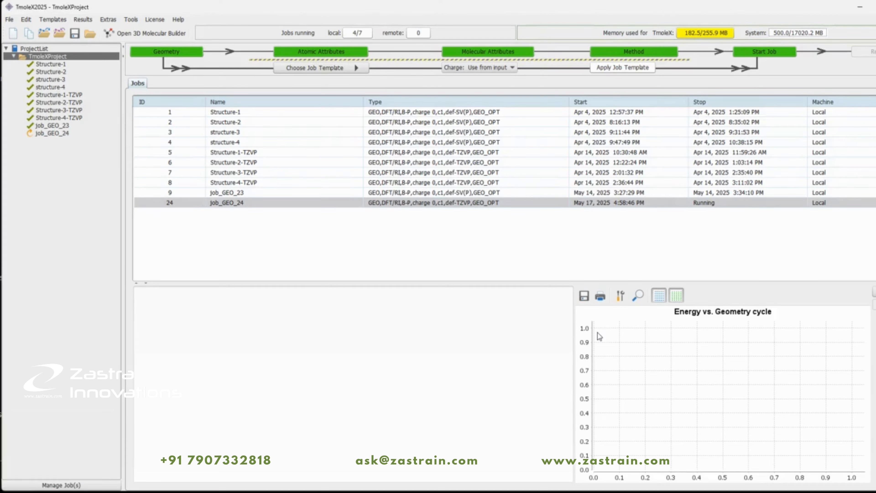
Step: Open the gradients viewer for the finished Structure-1-TZVP job and enlarge its molecule view
click(64, 97)
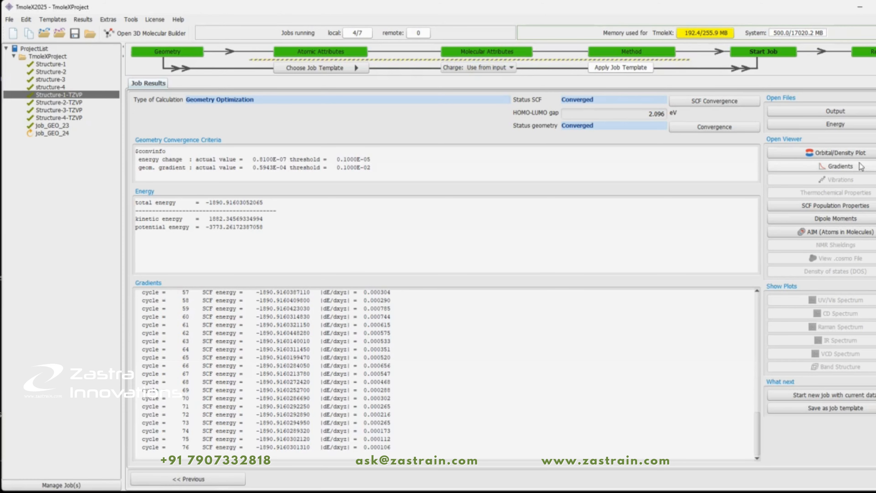
click(847, 166)
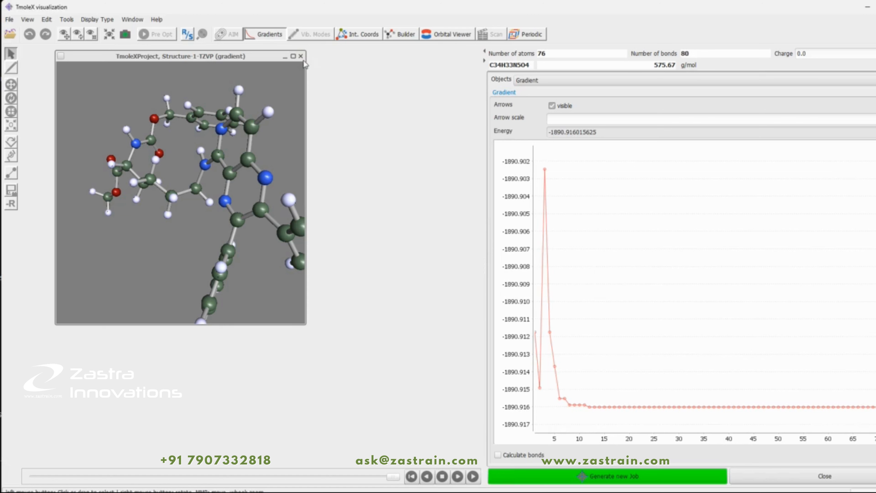
click(293, 56)
Step: Examine the Structure-1-TZVP molecule from another angle and display its geometry at late cycles of the energy plot
scroll(345, 359, down, 3)
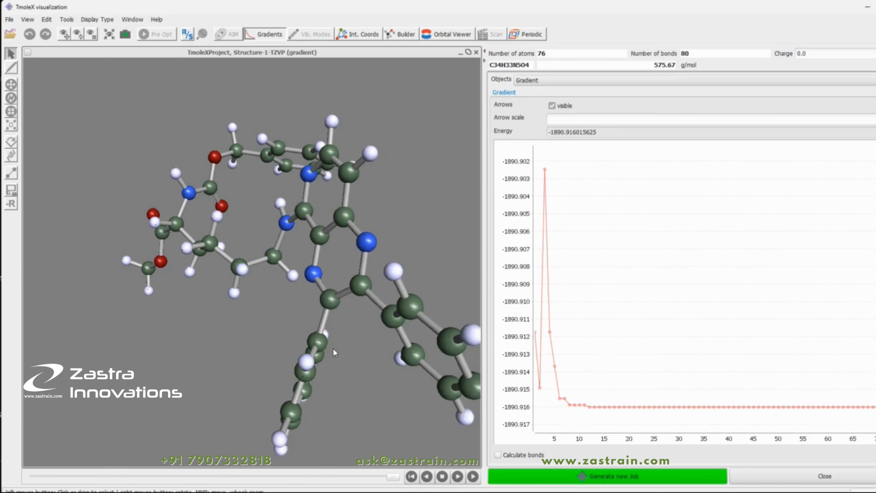
drag(209, 342, 234, 359)
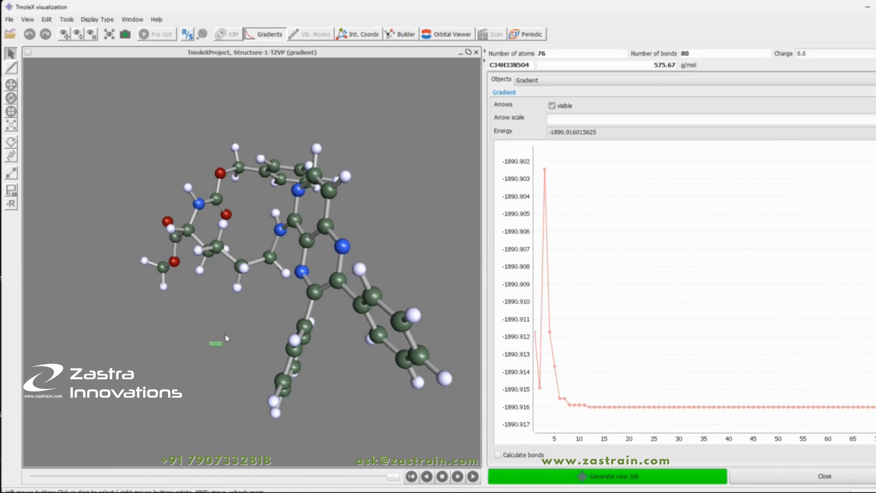
mouse_move(261, 349)
right_down()
mouse_move(228, 306)
mouse_move(281, 325)
mouse_move(236, 330)
mouse_move(211, 347)
mouse_move(255, 343)
right_up()
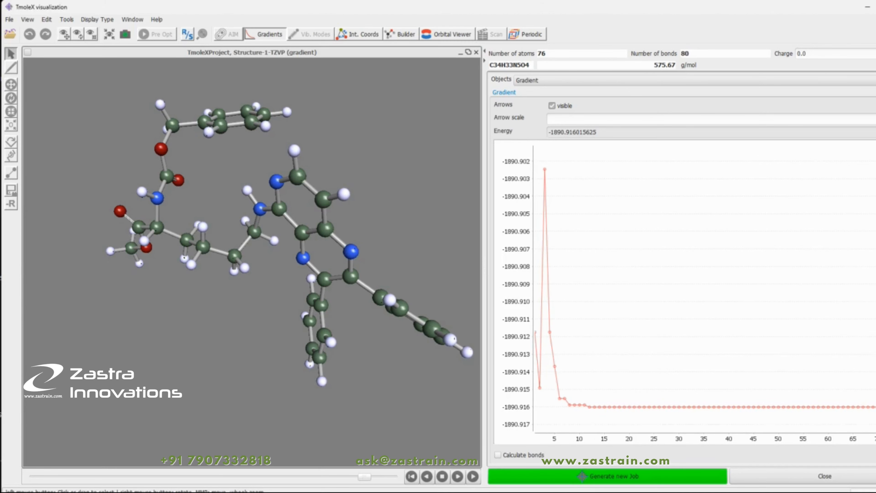
click(848, 410)
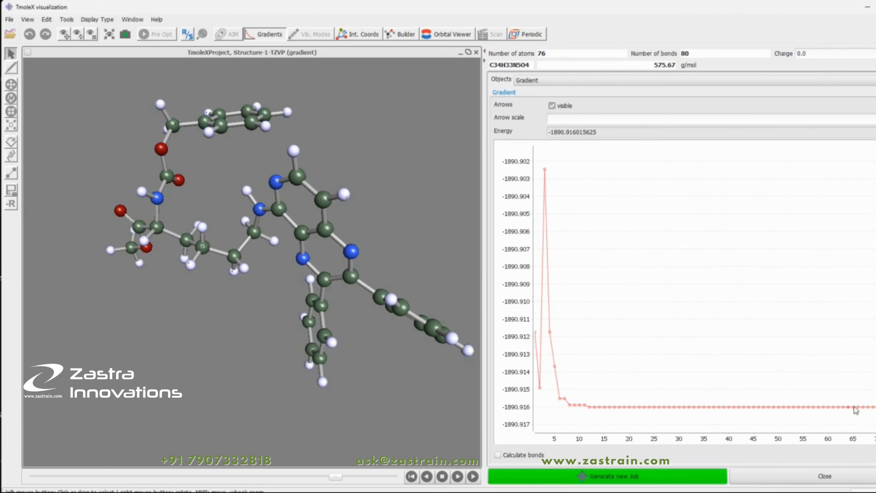
click(825, 409)
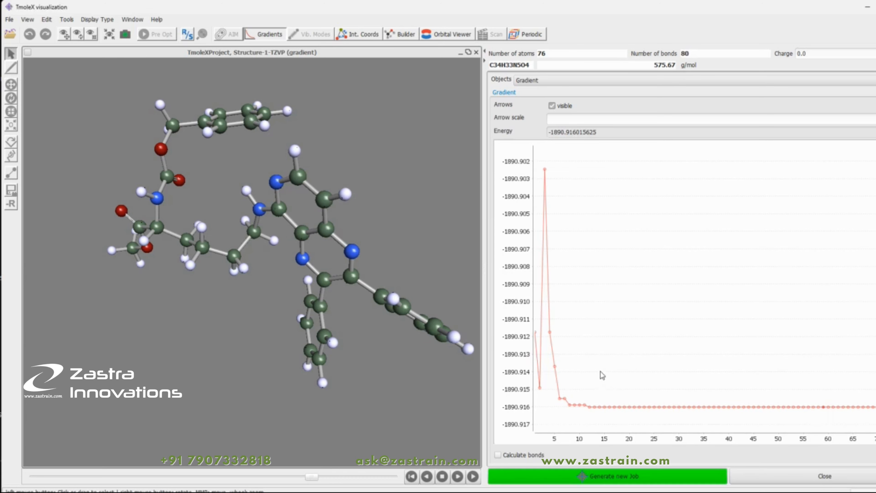